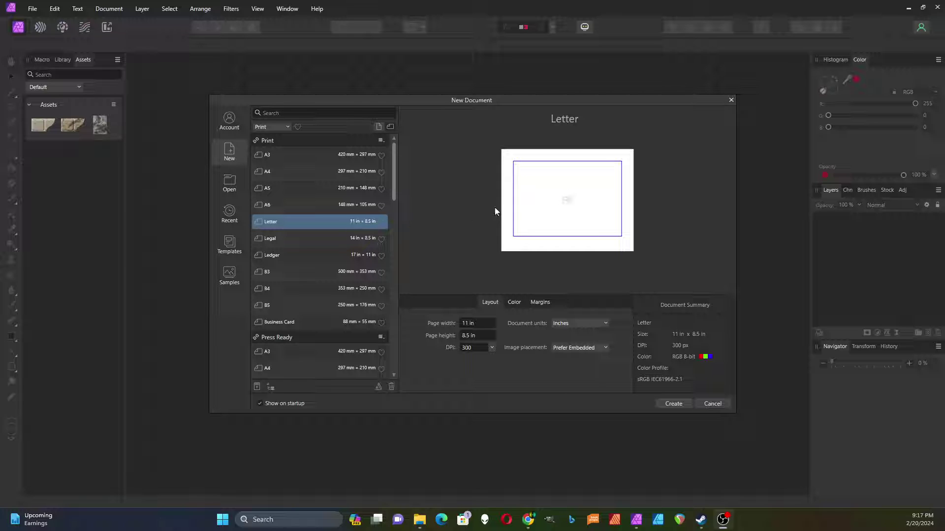
# Create a blank portrait Letter document, 8.5 × 11 in at 300 DPI
pyautogui.click(379, 127)
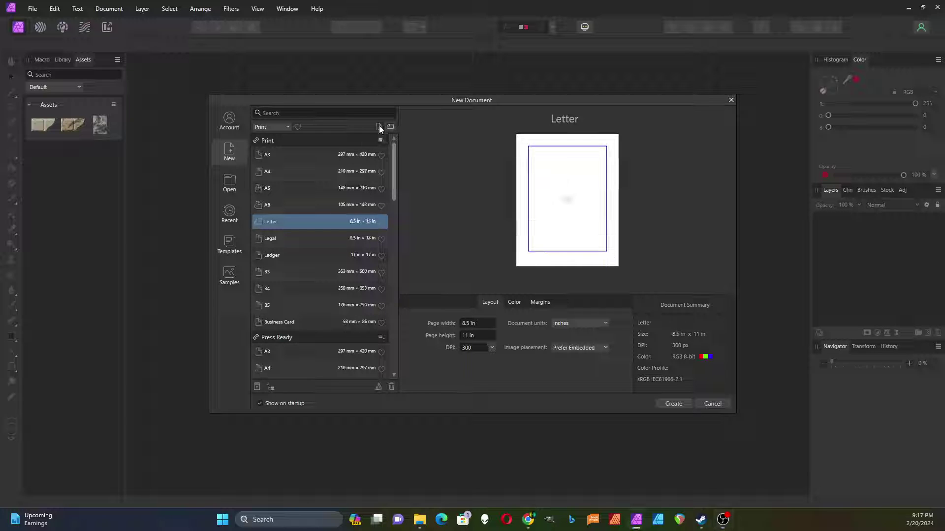
pyautogui.click(674, 404)
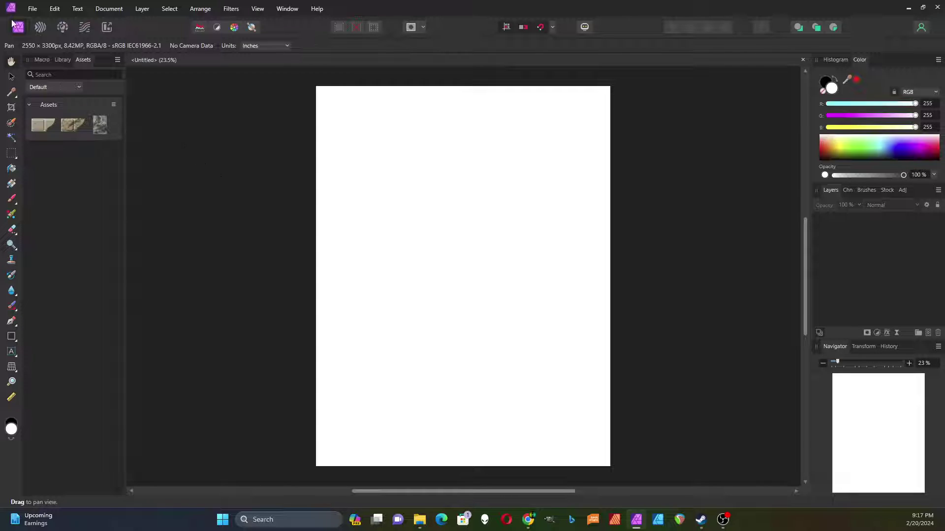
# Open YellowParchment.jpg from the Textures folder as its own document
pyautogui.click(32, 10)
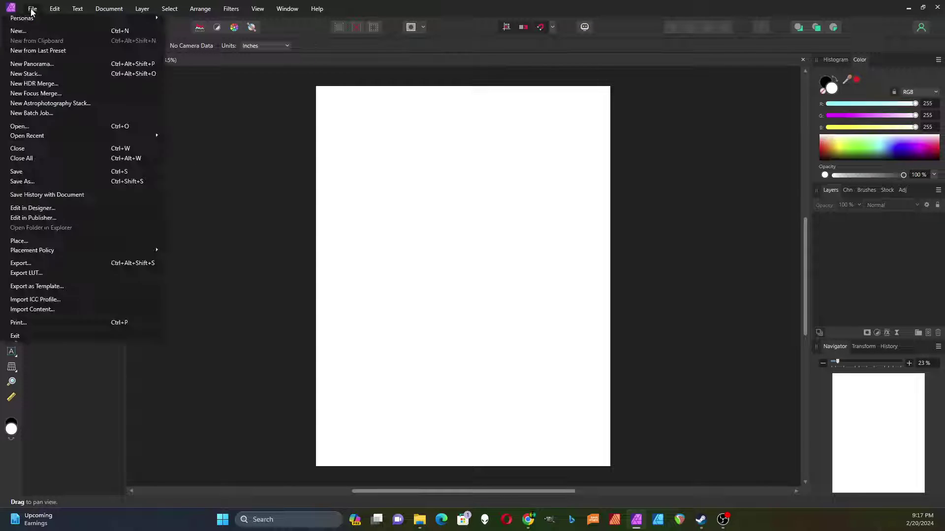
pyautogui.click(41, 126)
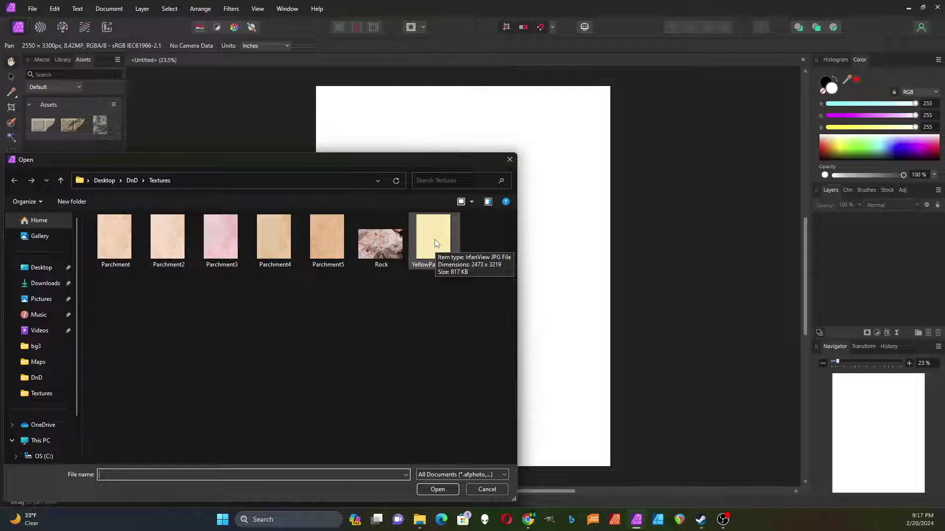
pyautogui.click(435, 239)
pyautogui.click(437, 490)
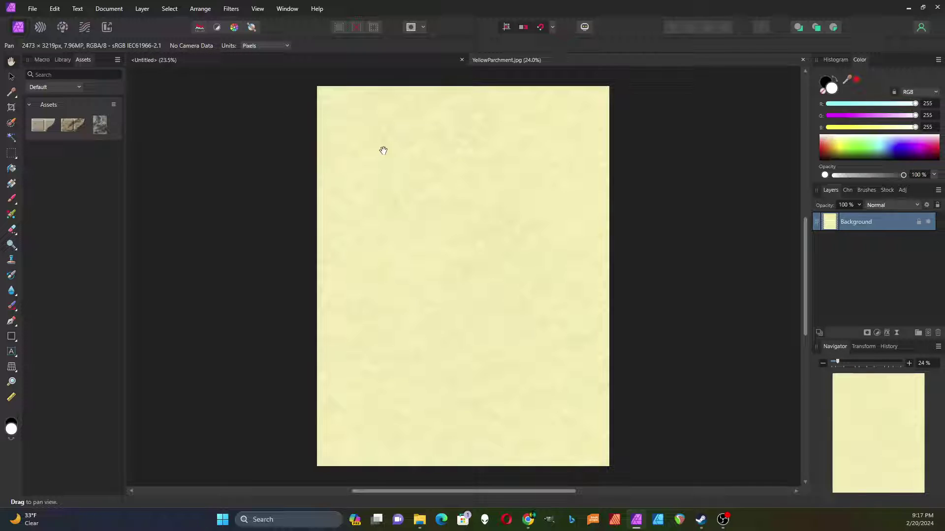
# Paste the parchment into the Untitled page and stretch it to fill the whole page
pyautogui.click(305, 57)
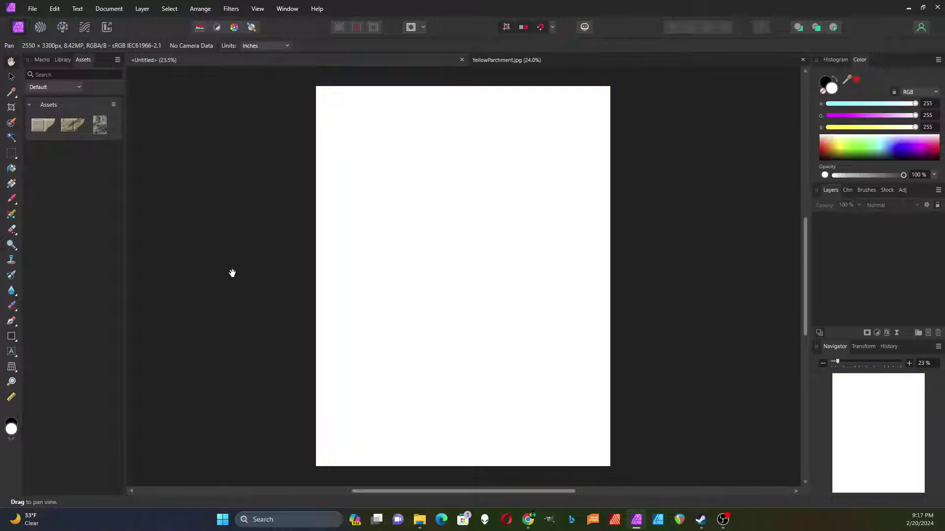
pyautogui.hotkey('ctrl', 'v')
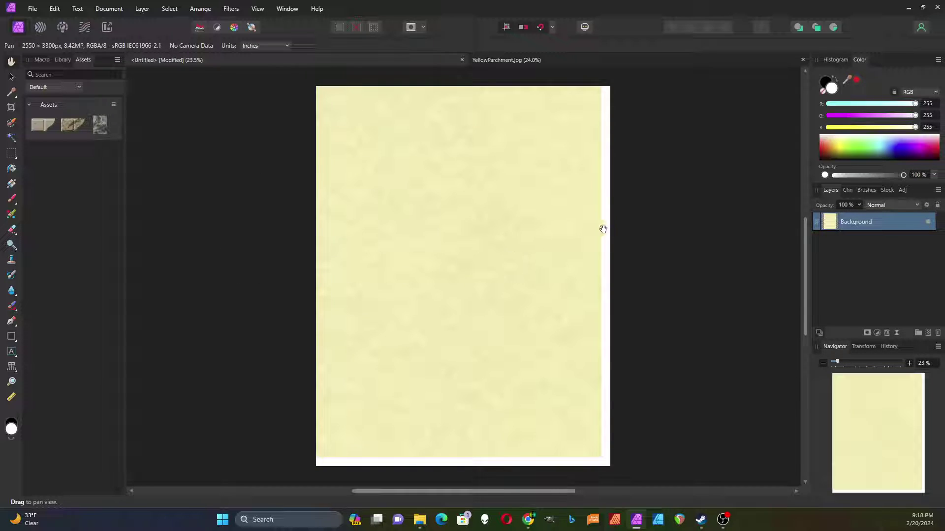
pyautogui.scroll(-1, 538, 300)
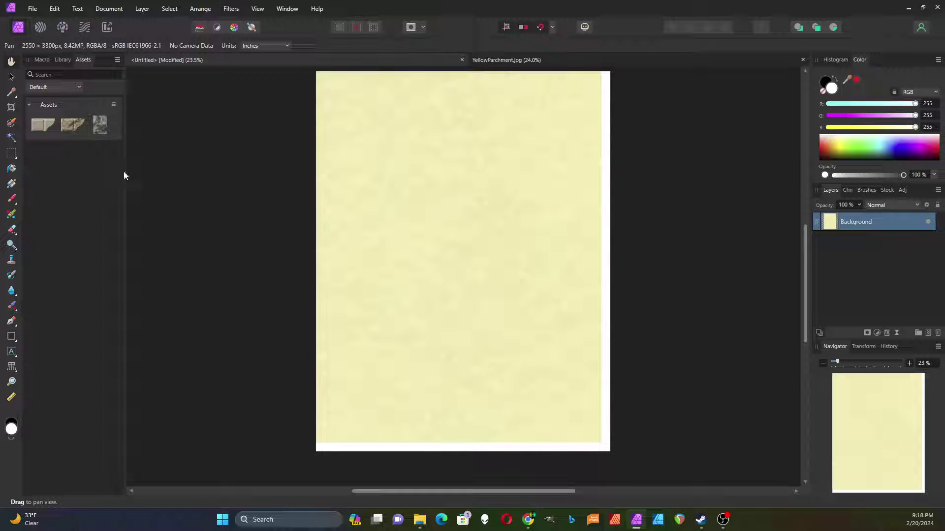
pyautogui.click(10, 77)
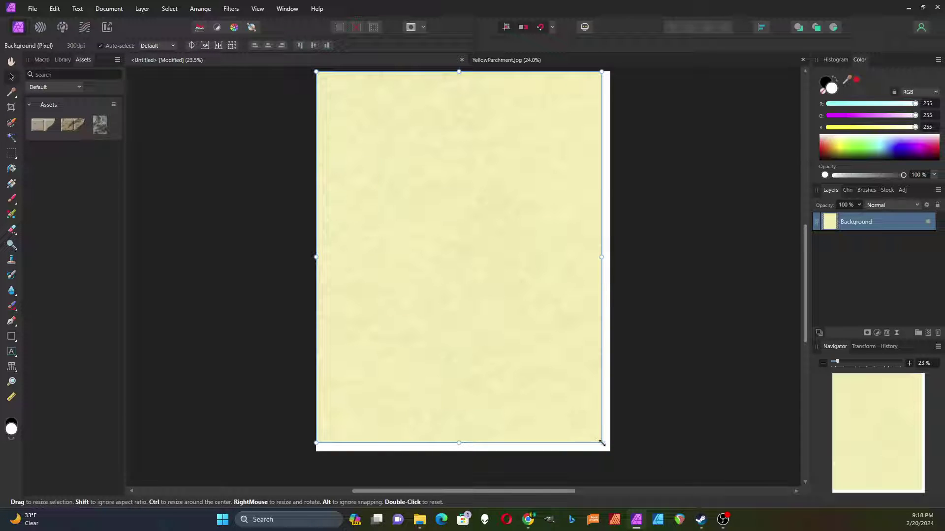
pyautogui.moveTo(601, 443)
pyautogui.mouseDown()
pyautogui.moveTo(620, 466)
pyautogui.moveTo(609, 459)
pyautogui.mouseUp()
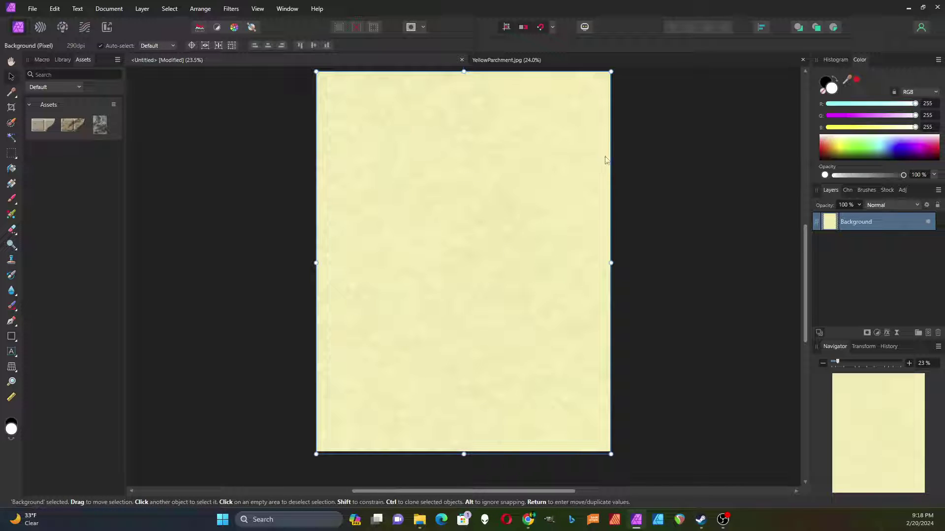
pyautogui.click(642, 180)
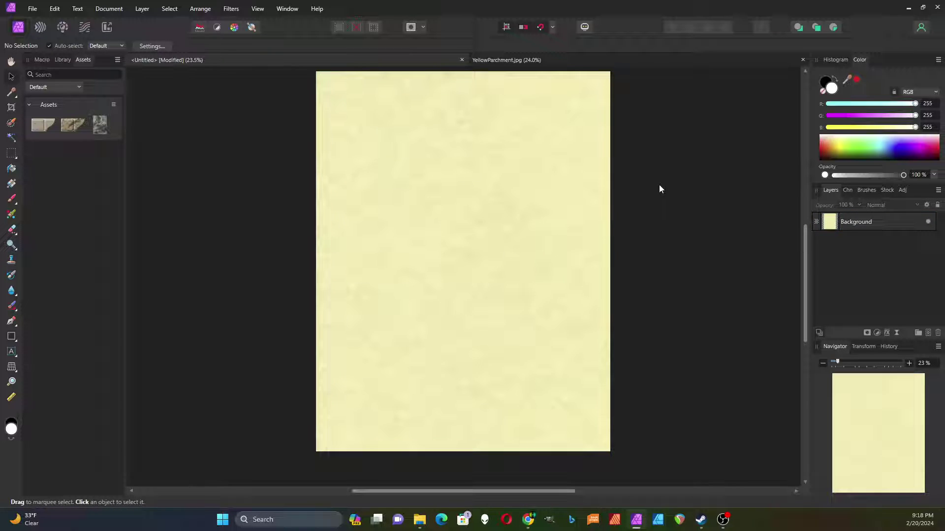
pyautogui.scroll(1, 660, 175)
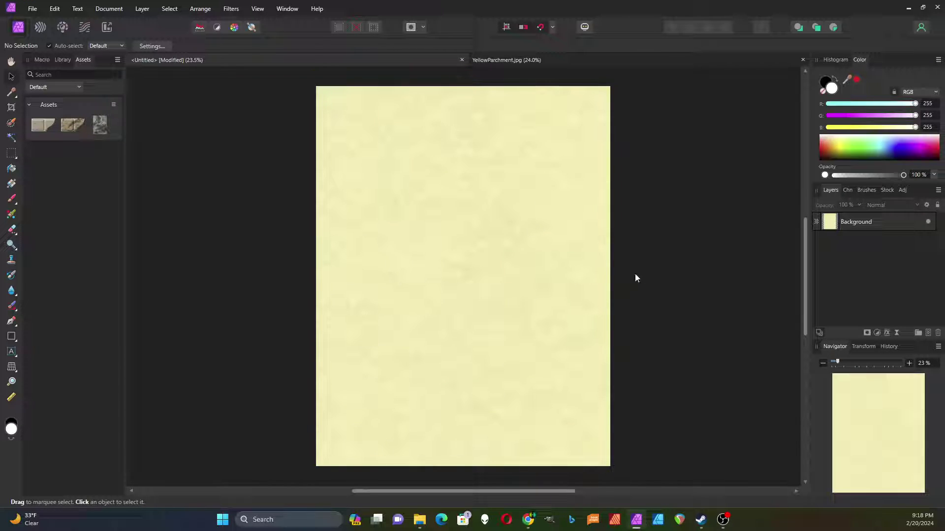
# Add an HSL Shift adjustment: hue 20.3°, saturation −27%, luminosity −11%
pyautogui.click(876, 333)
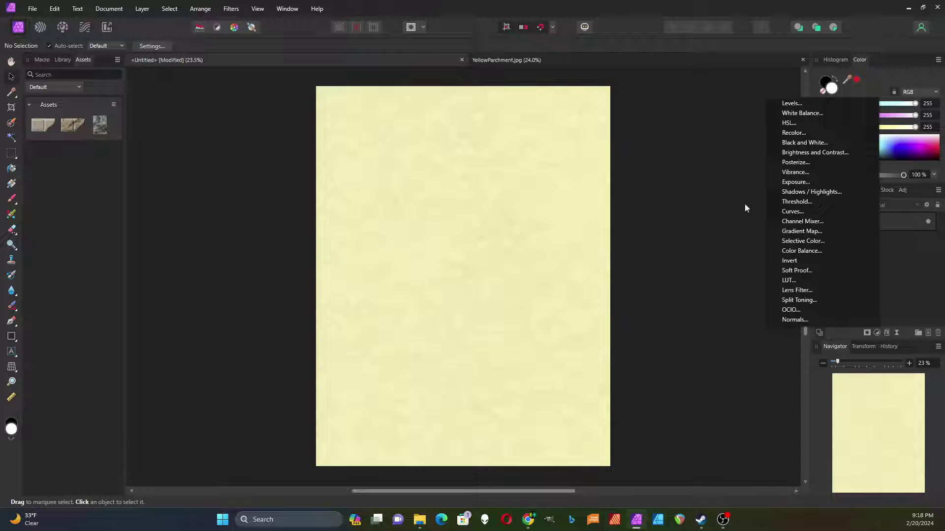
pyautogui.click(787, 124)
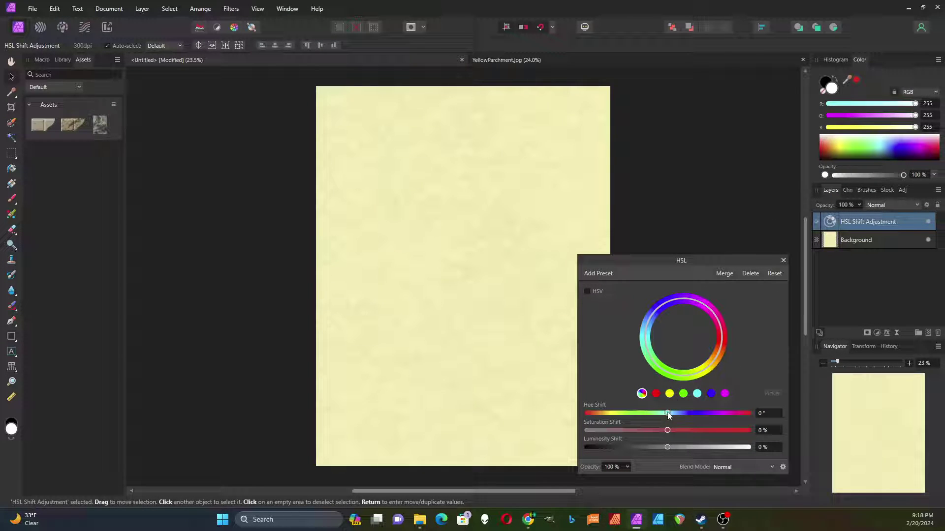
pyautogui.moveTo(669, 415)
pyautogui.mouseDown()
pyautogui.moveTo(615, 416)
pyautogui.moveTo(677, 415)
pyautogui.mouseUp()
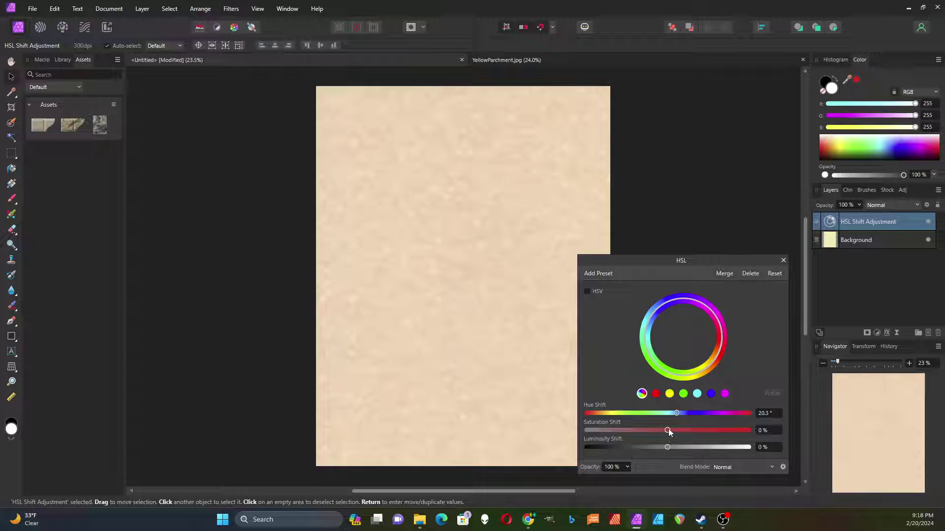
pyautogui.moveTo(667, 430); pyautogui.dragTo(660, 448)
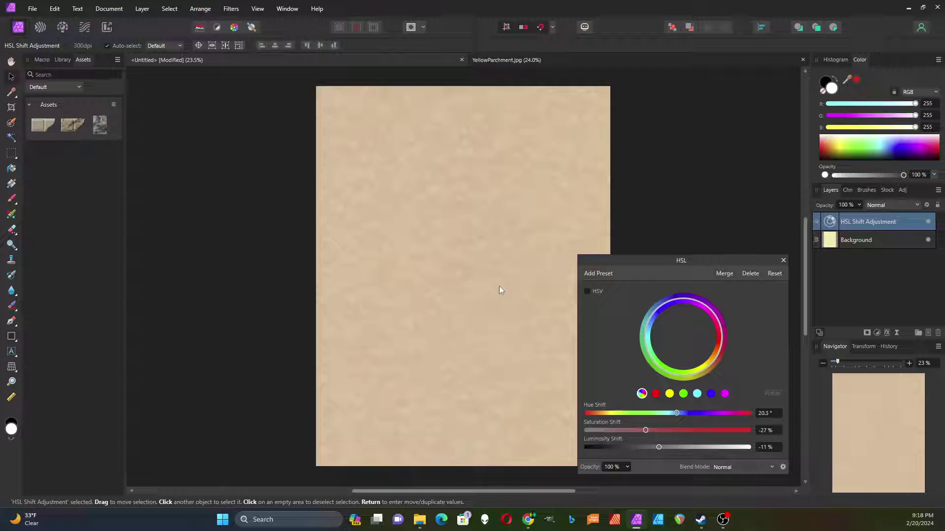
pyautogui.click(784, 261)
pyautogui.click(722, 213)
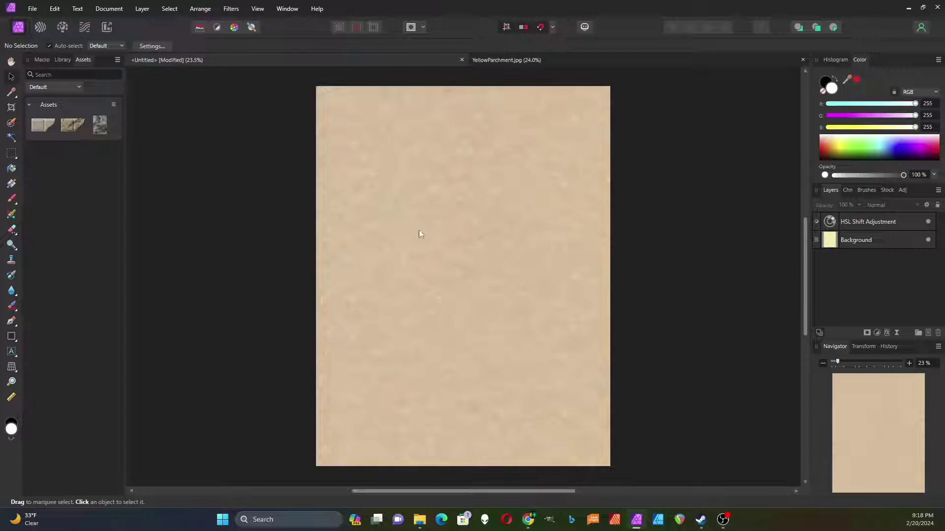
# Open the Rock.jpg texture, then return to the Untitled parchment document
pyautogui.click(33, 8)
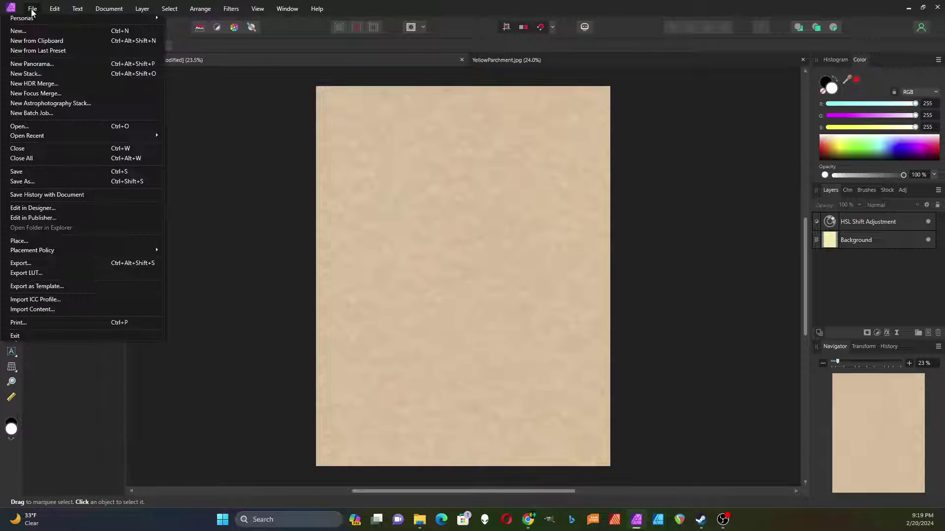
pyautogui.click(42, 123)
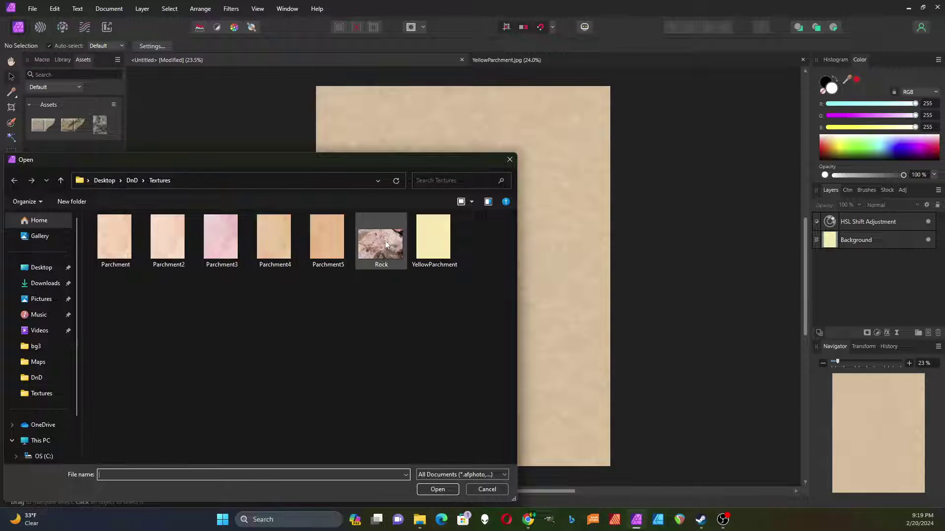
pyautogui.doubleClick(380, 247)
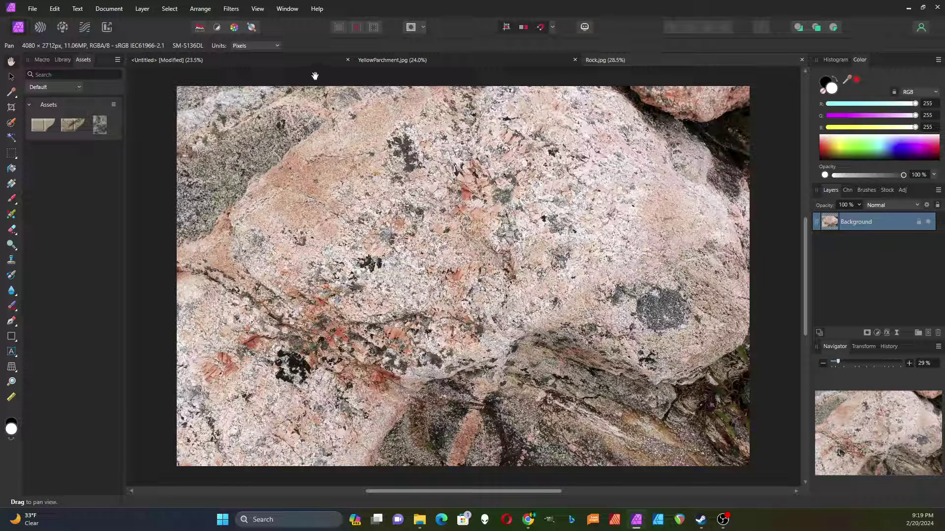
pyautogui.click(297, 59)
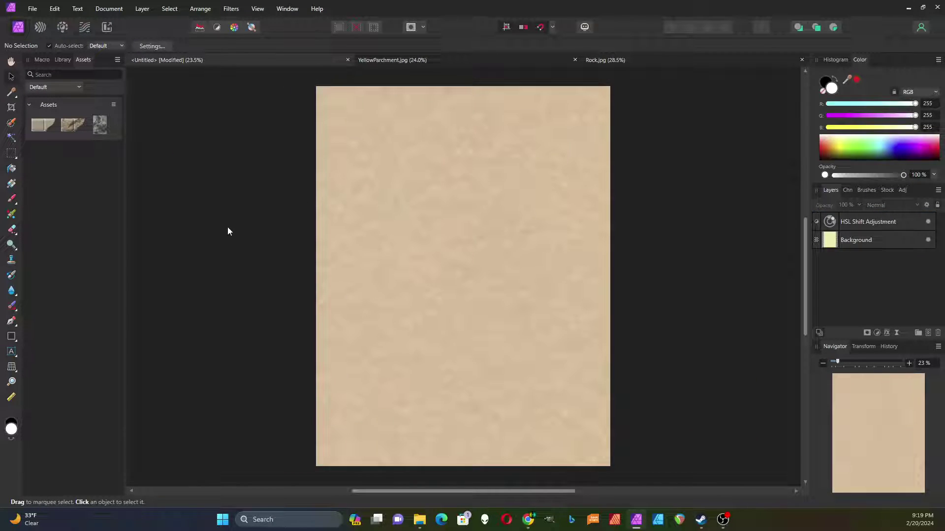
# Paste the rock image as a new layer and stretch it over the entire Letter page
pyautogui.hotkey('ctrl', 'v')
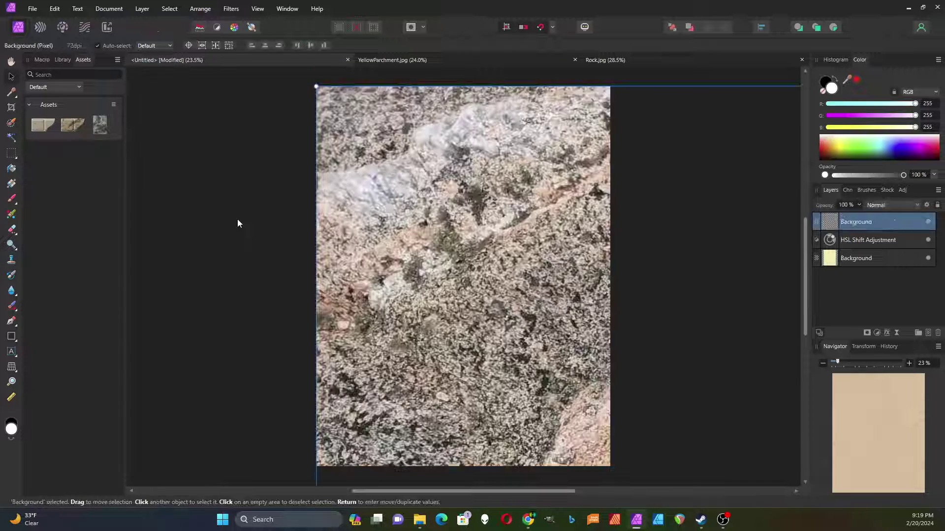
pyautogui.scroll(-4, 238, 221)
pyautogui.scroll(-4, 241, 224)
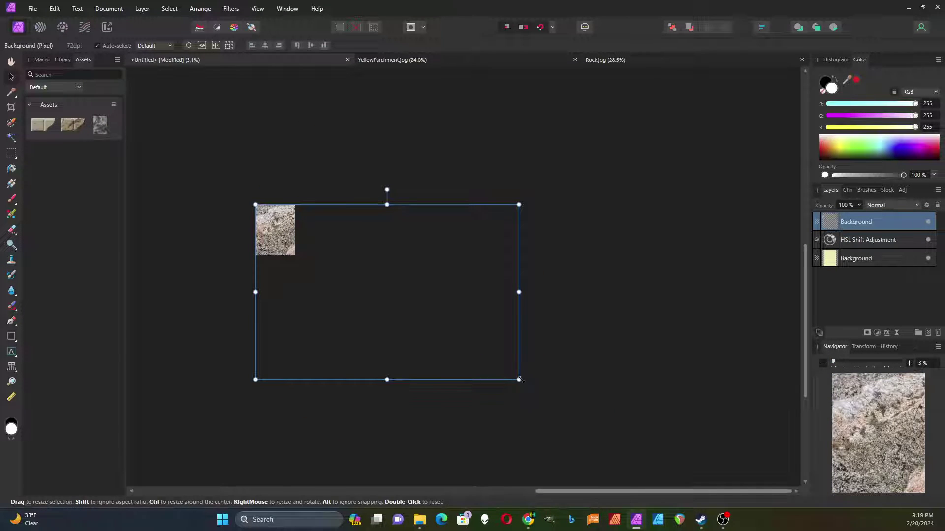
pyautogui.moveTo(519, 380); pyautogui.dragTo(313, 243)
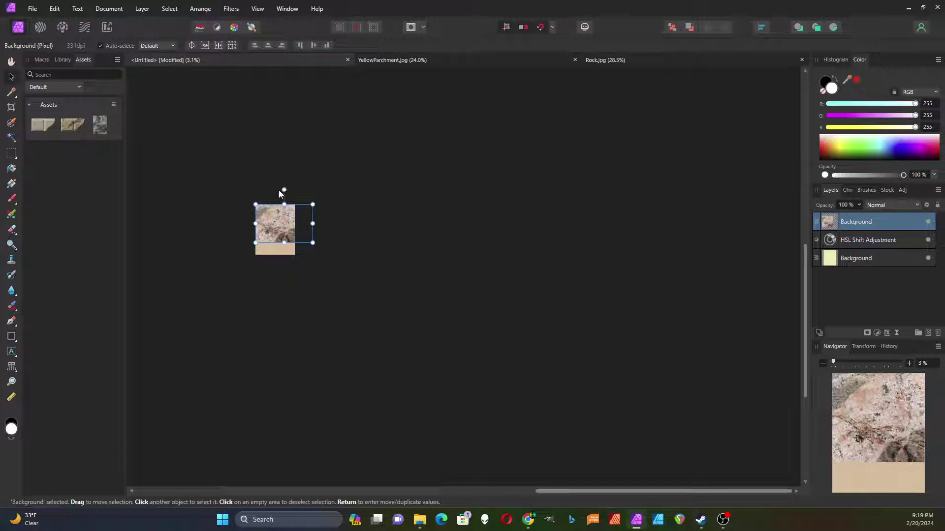
pyautogui.moveTo(285, 190); pyautogui.dragTo(293, 215)
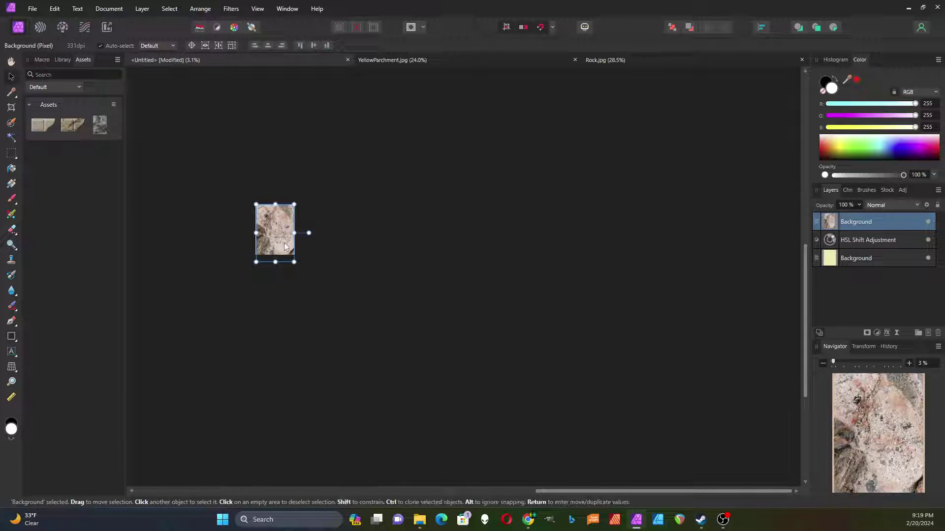
pyautogui.scroll(4, 271, 217)
pyautogui.moveTo(311, 387); pyautogui.dragTo(307, 403)
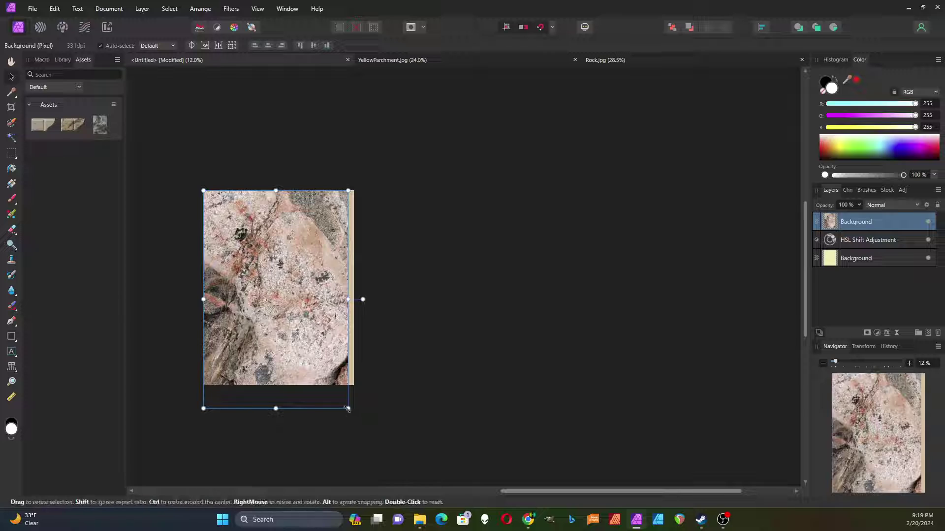
pyautogui.moveTo(348, 409); pyautogui.dragTo(359, 414)
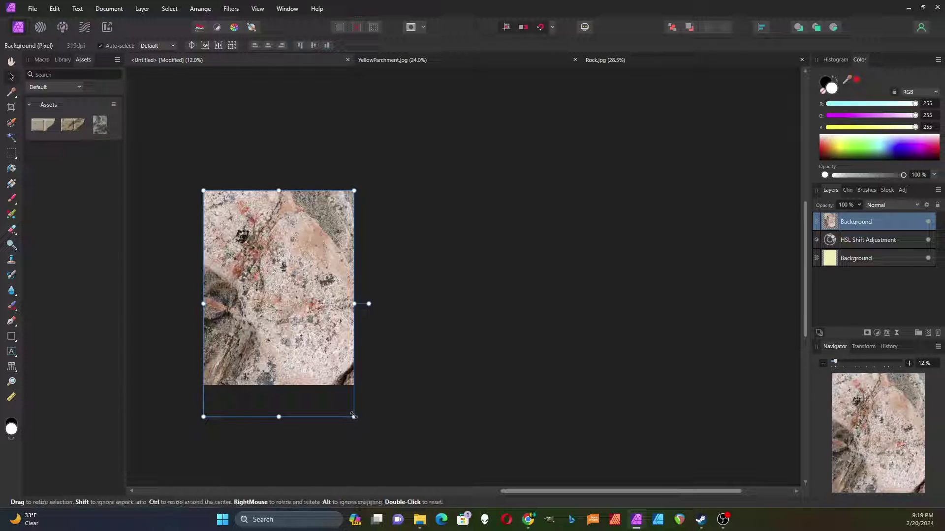
pyautogui.moveTo(354, 416); pyautogui.dragTo(370, 430)
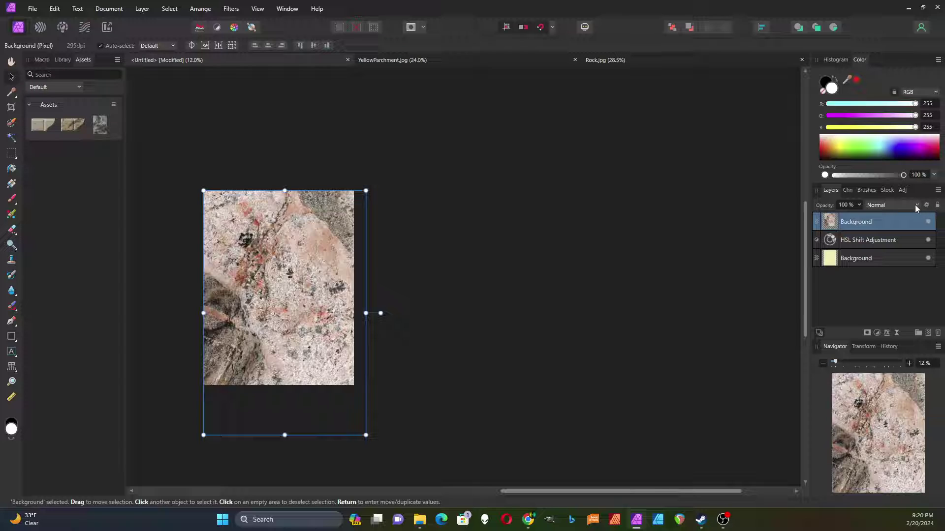
# Set the rock layer's blend mode to Overlay
pyautogui.click(891, 205)
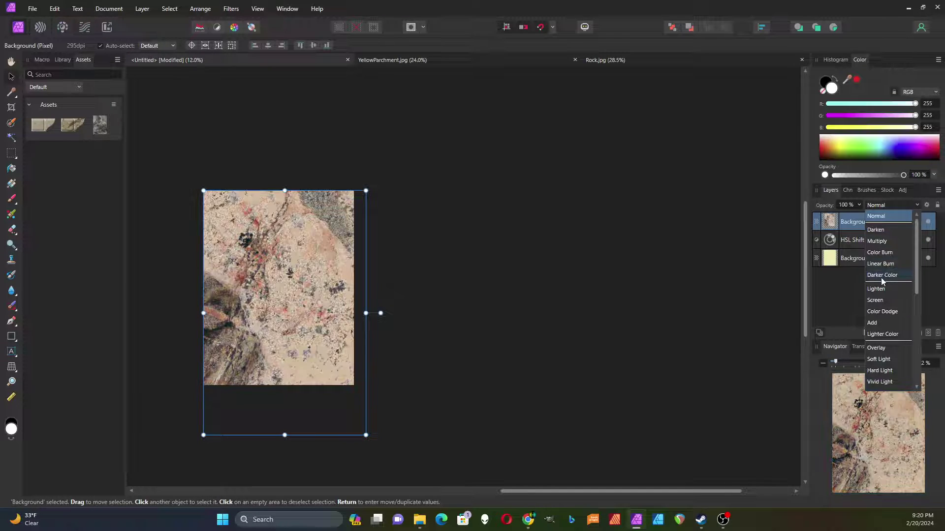
pyautogui.scroll(-2, 885, 315)
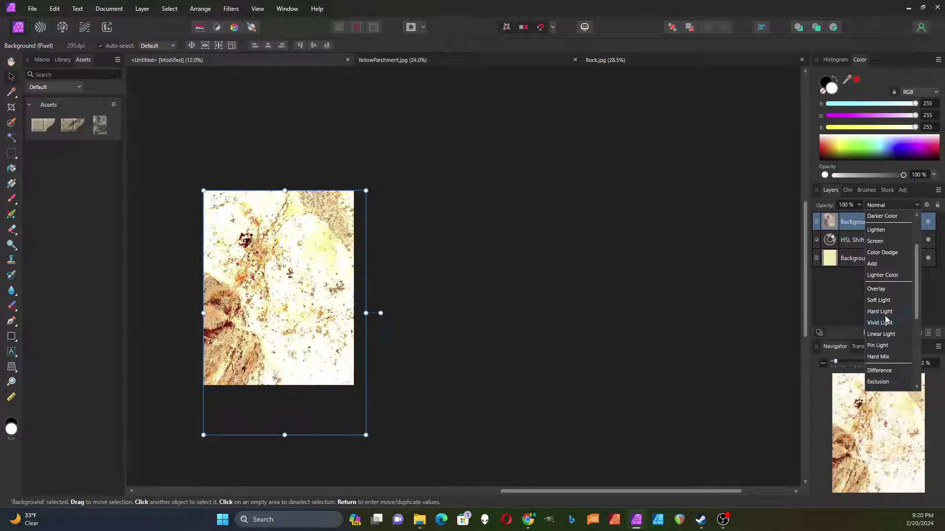
pyautogui.click(885, 289)
pyautogui.scroll(2, 327, 312)
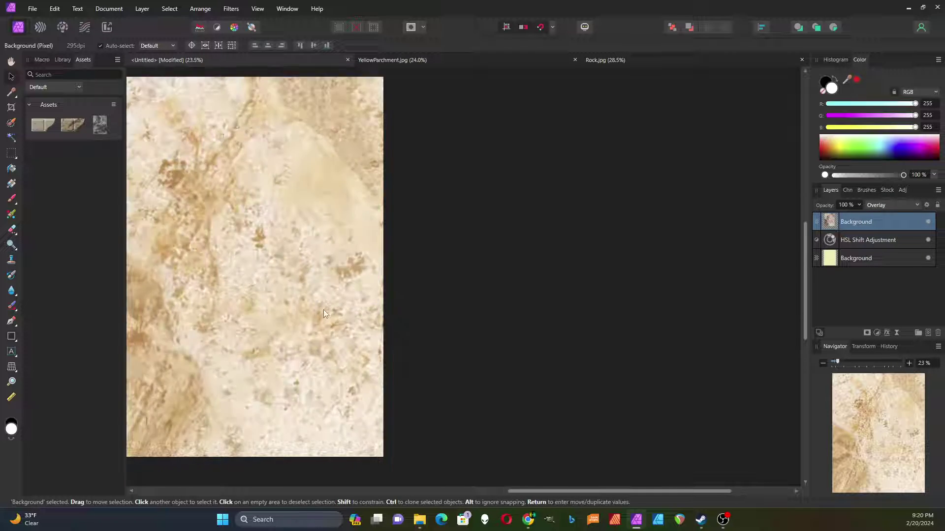
pyautogui.scroll(-2, 246, 311)
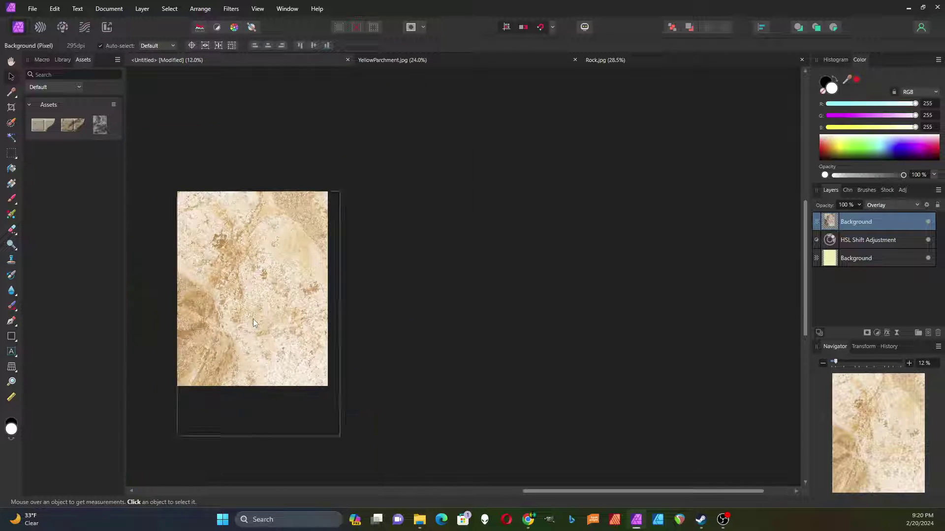
pyautogui.scroll(2, 252, 321)
pyautogui.click(275, 345)
pyautogui.moveTo(615, 491); pyautogui.dragTo(516, 500)
pyautogui.scroll(2, 328, 312)
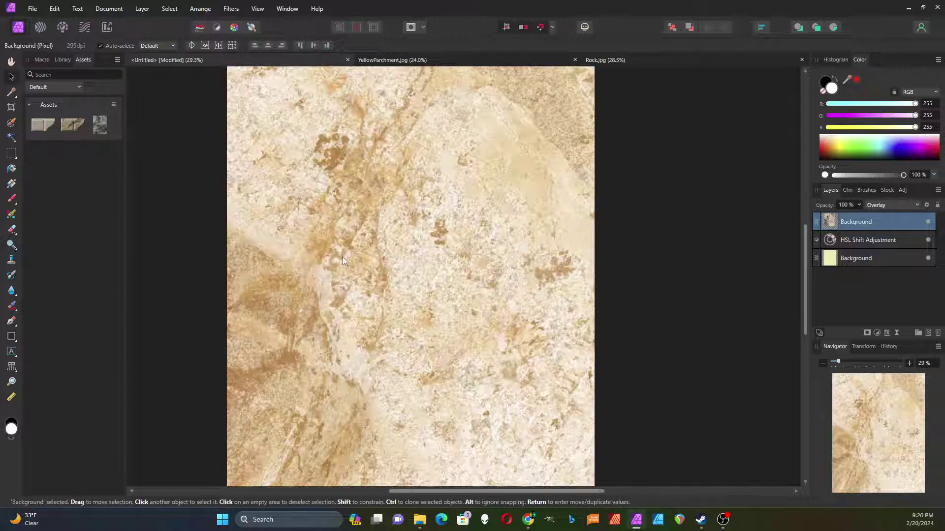
pyautogui.scroll(2, 348, 254)
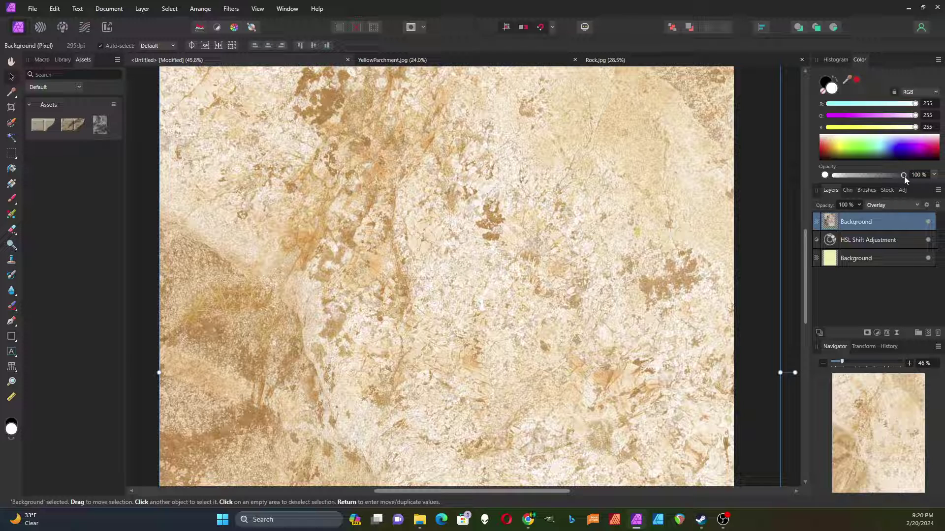
# Lower the rock layer's opacity to 25%, then deselect
pyautogui.click(858, 204)
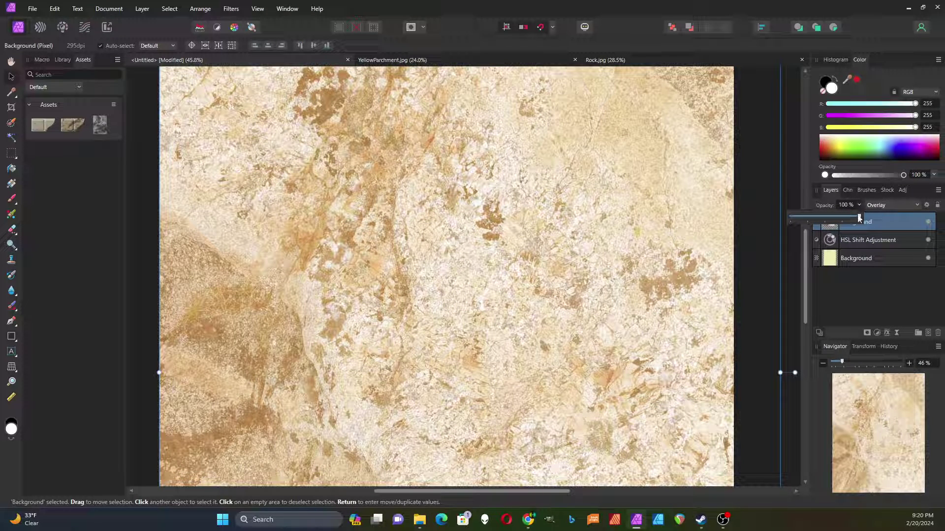
pyautogui.moveTo(861, 218); pyautogui.dragTo(808, 224)
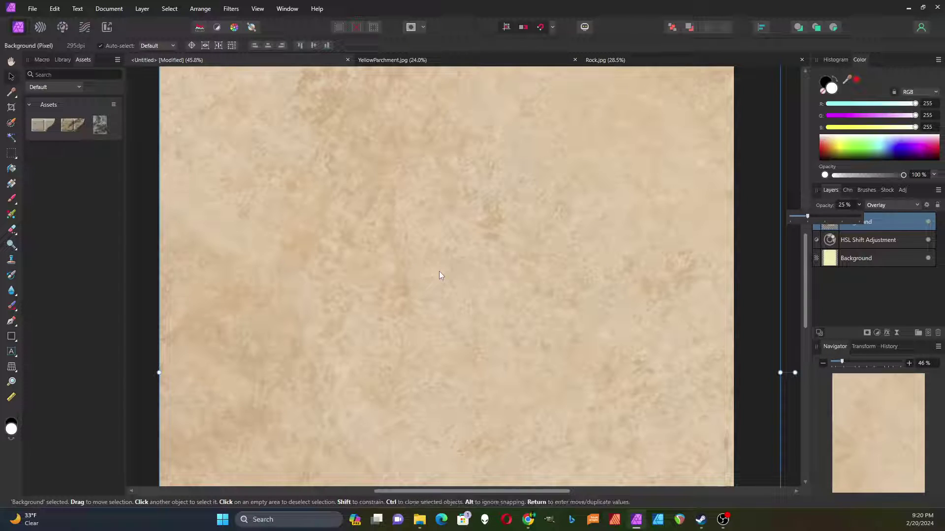
pyautogui.scroll(-5, 439, 275)
pyautogui.scroll(-5, 439, 274)
pyautogui.scroll(5, 439, 271)
pyautogui.scroll(-5, 440, 271)
pyautogui.scroll(2, 460, 214)
pyautogui.scroll(4, 444, 200)
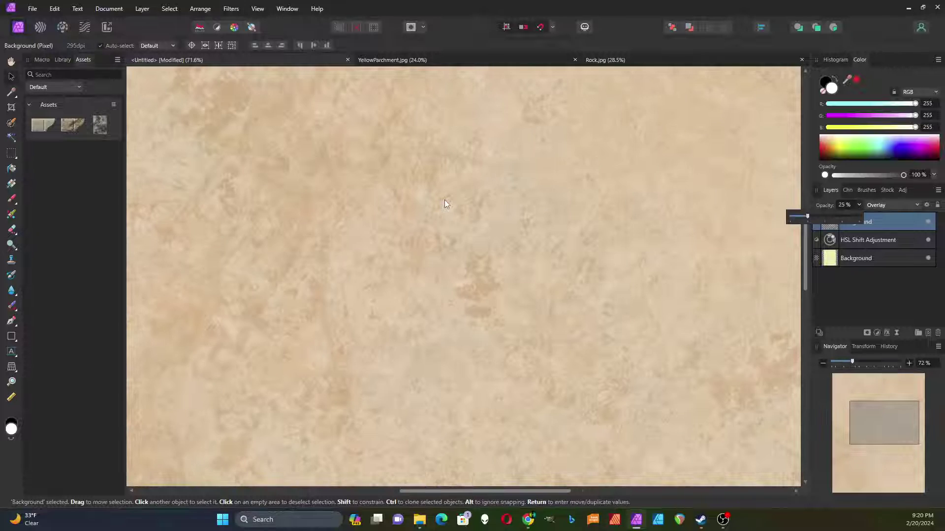
pyautogui.scroll(-5, 444, 199)
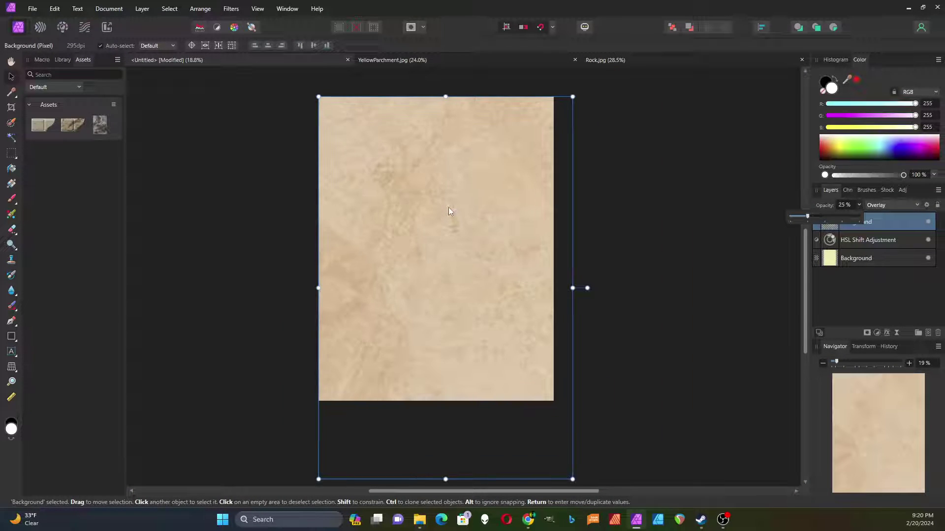
pyautogui.click(662, 190)
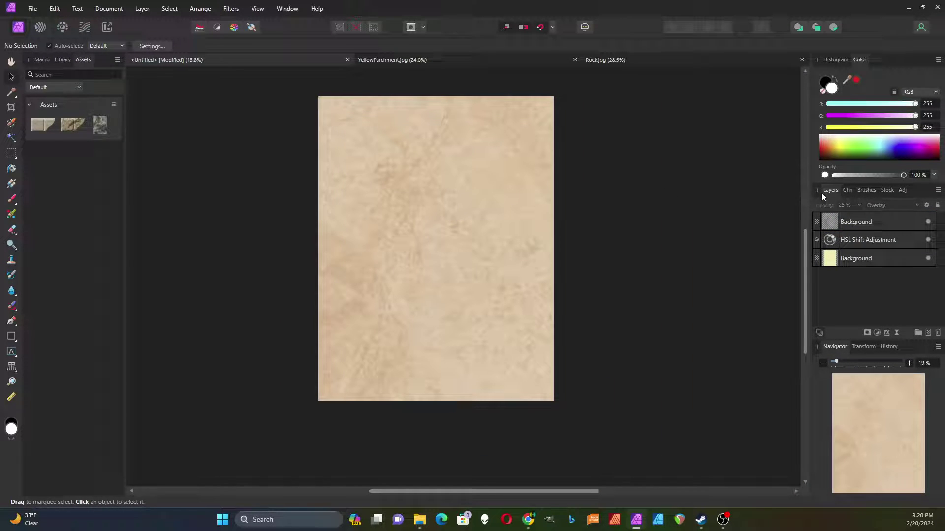
# Add a Brightness / Contrast adjustment with brightness 38% and contrast 33%
pyautogui.click(877, 332)
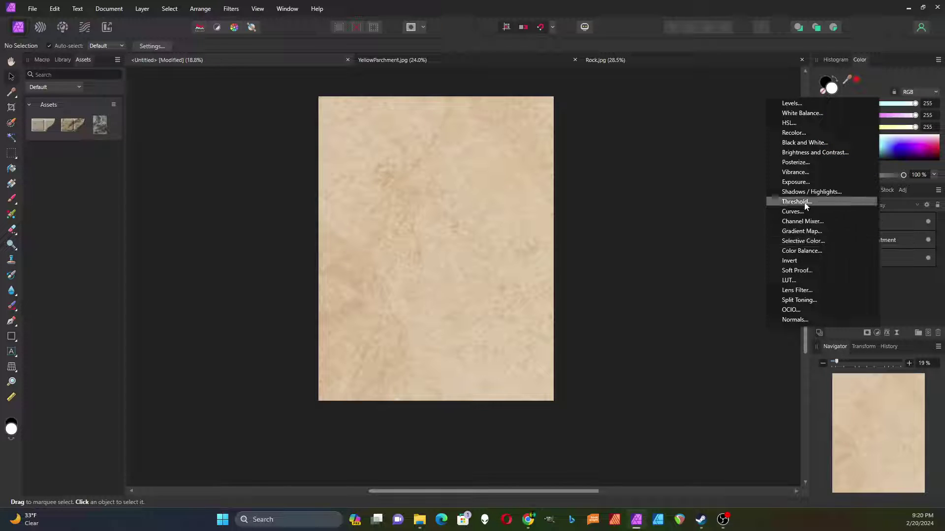
pyautogui.click(796, 153)
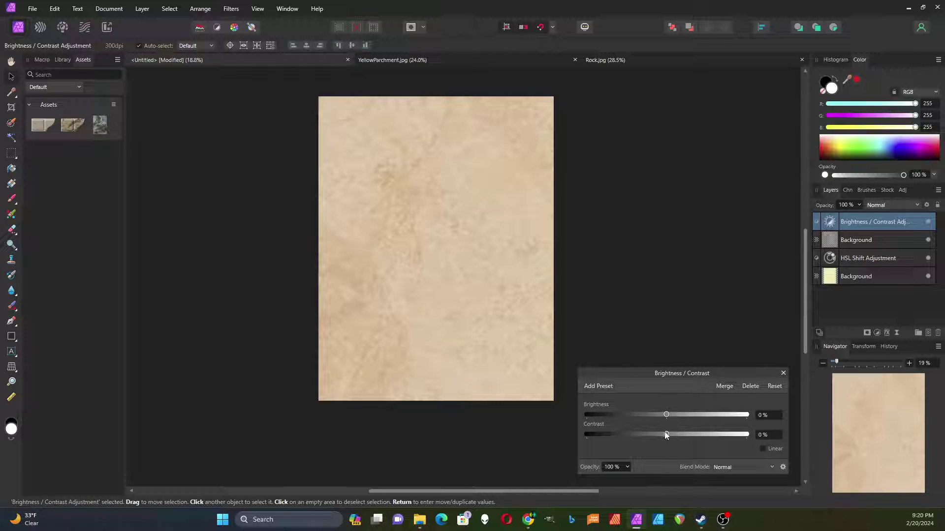
pyautogui.moveTo(669, 433); pyautogui.dragTo(693, 438)
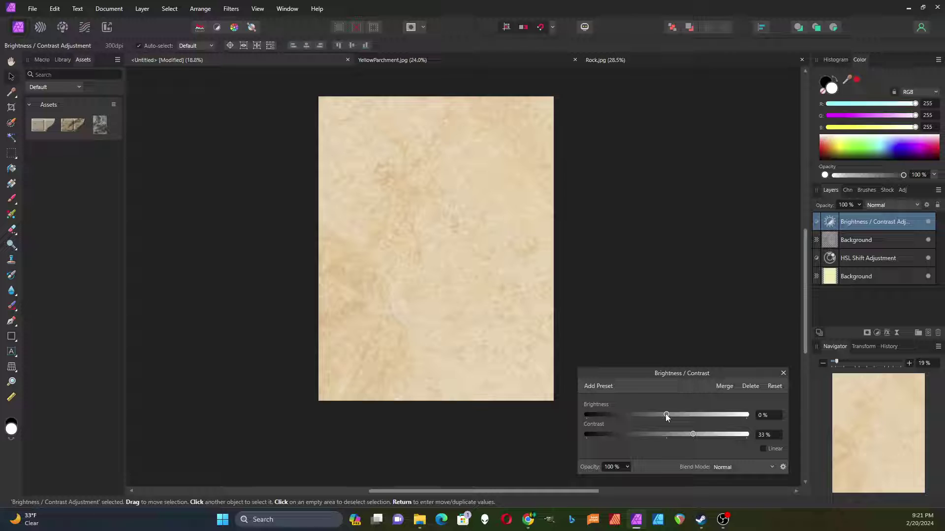
pyautogui.moveTo(665, 415); pyautogui.dragTo(645, 416)
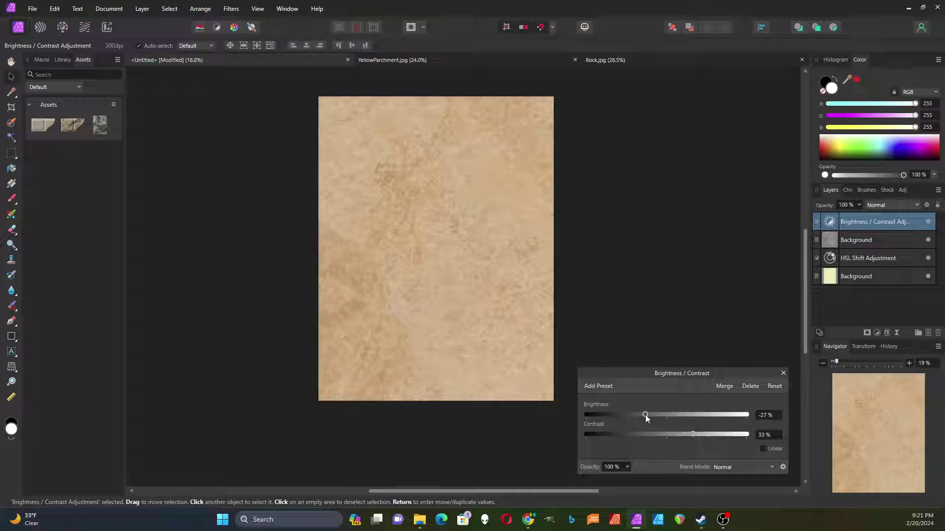
pyautogui.moveTo(645, 415); pyautogui.dragTo(680, 415)
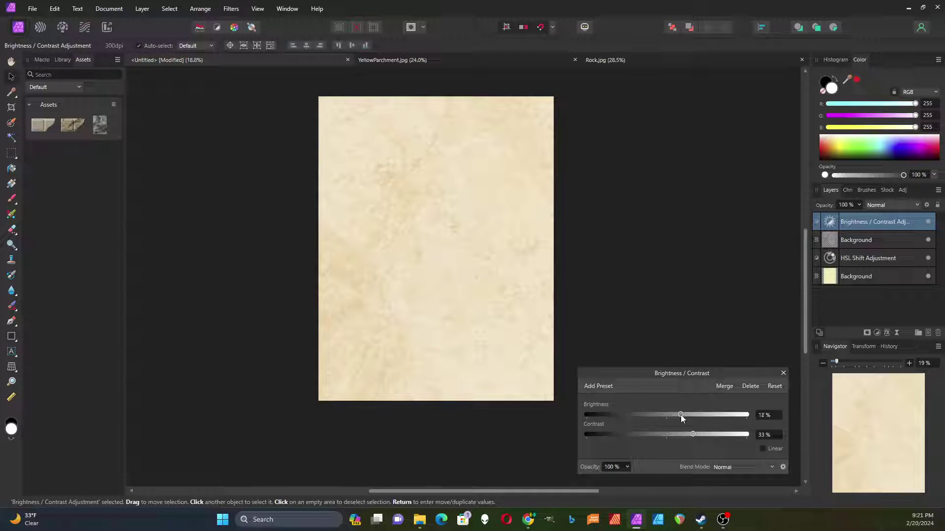
pyautogui.moveTo(686, 414); pyautogui.dragTo(697, 415)
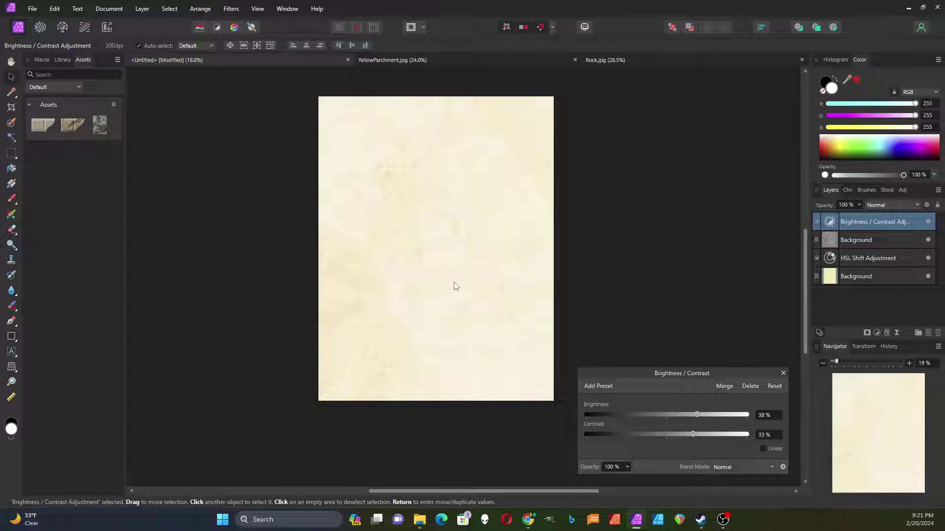
pyautogui.click(783, 374)
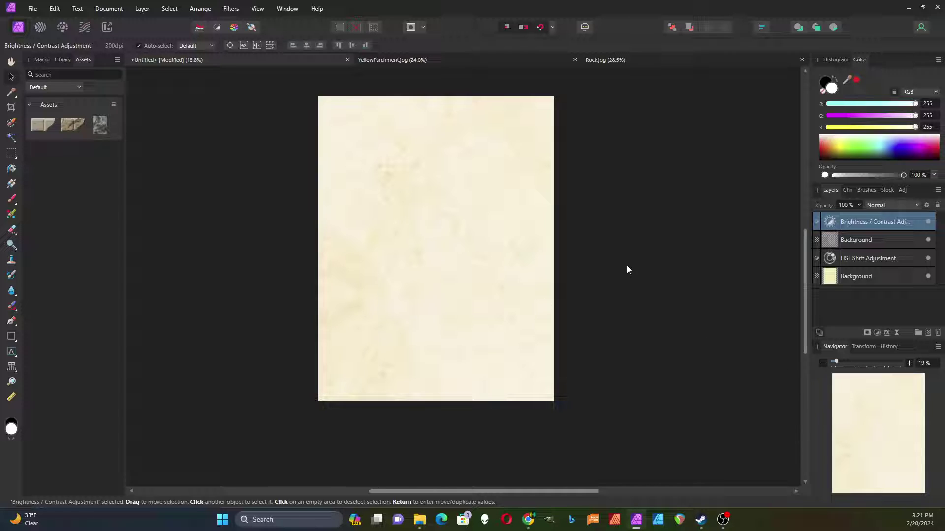
# Export a 2550 × 3300 px, quality 100 JPEG into Desktop > DnD > Textures
pyautogui.click(32, 9)
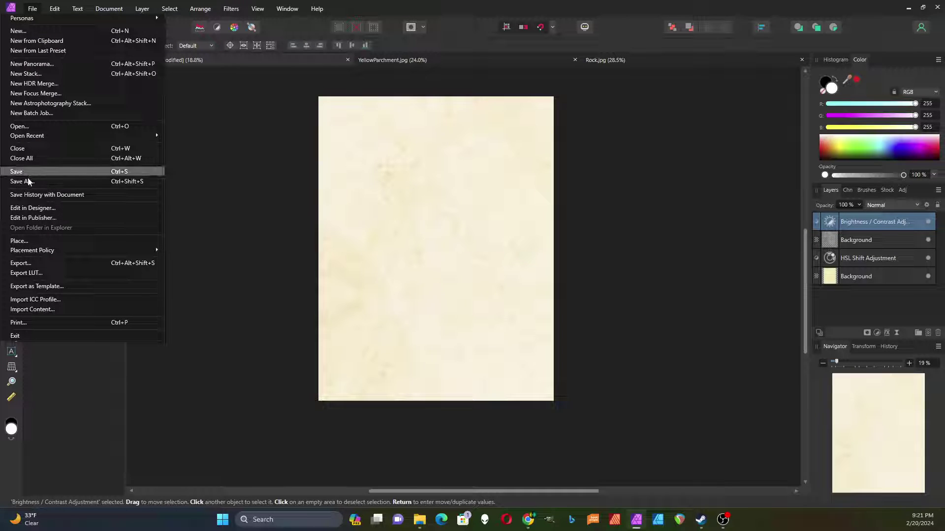
pyautogui.click(30, 263)
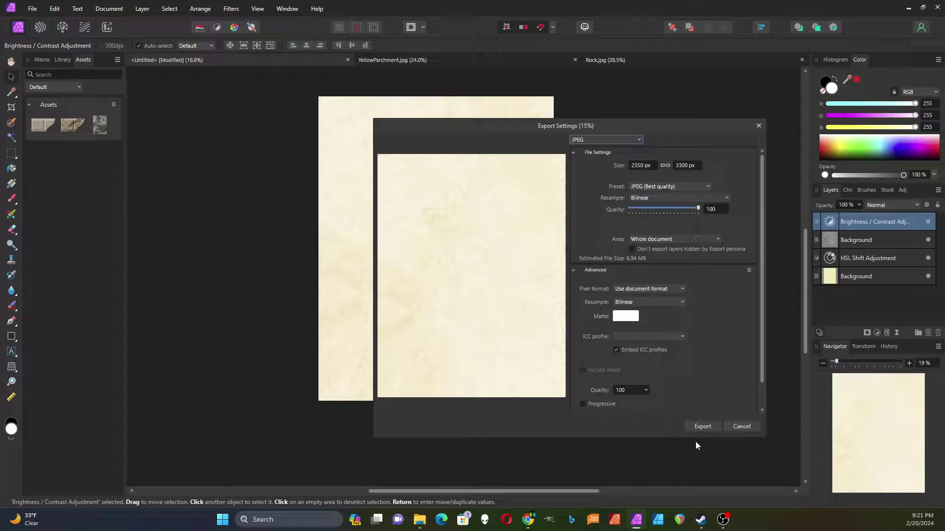
pyautogui.click(703, 427)
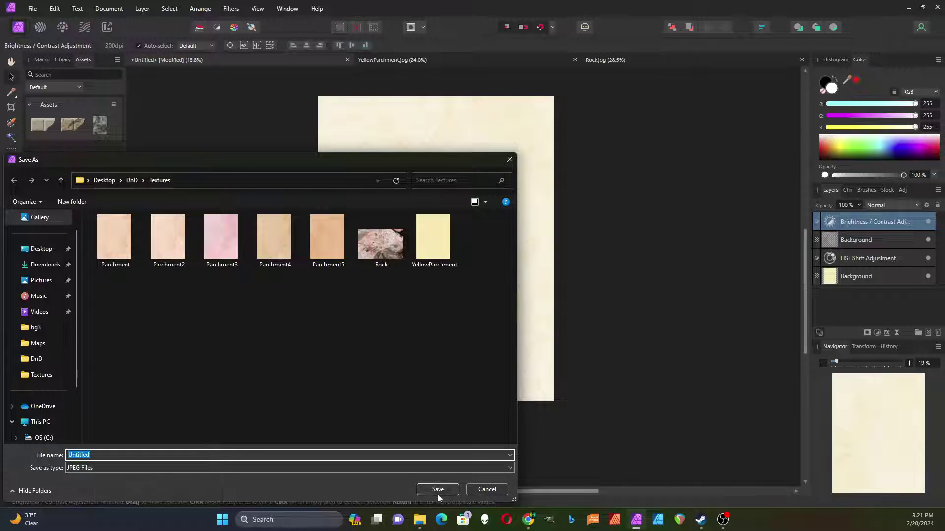
pyautogui.click(438, 489)
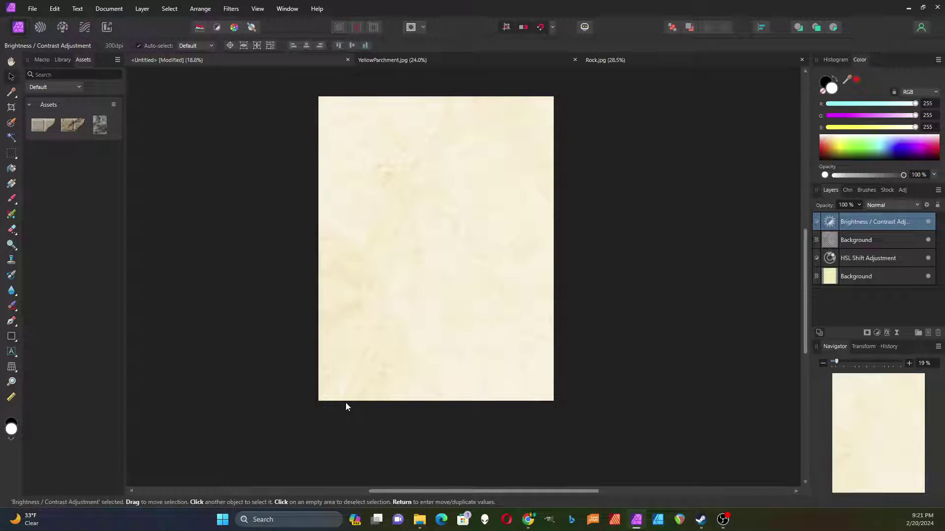